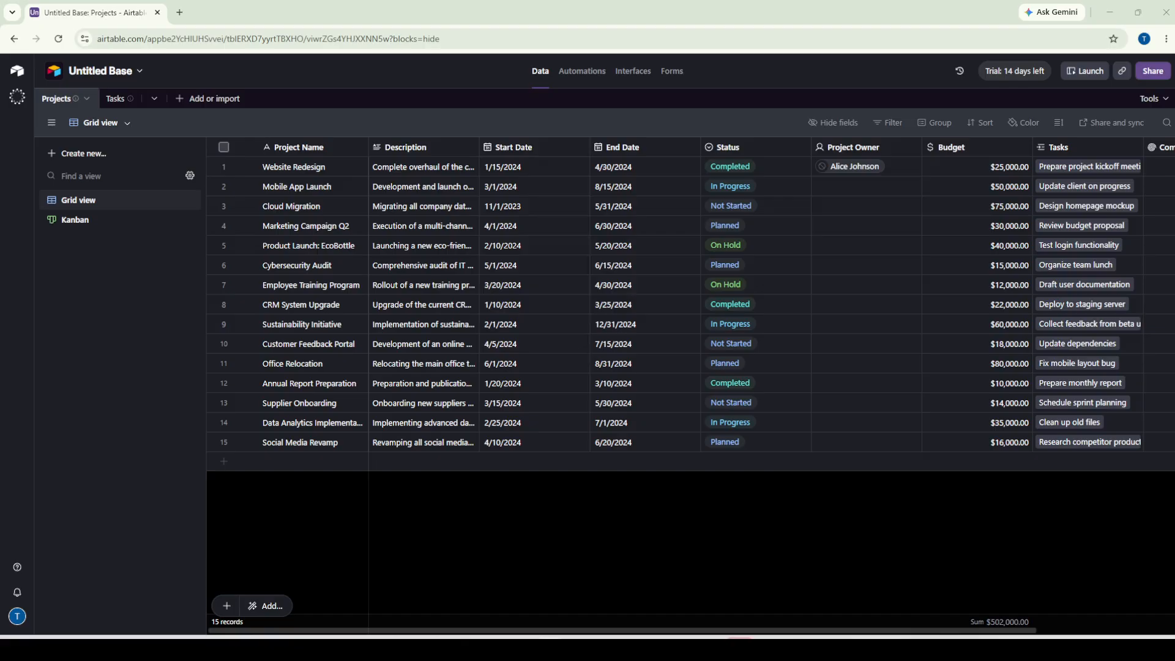
- Rename the untitled base as Test Base
{"action": "left_click", "coordinate": [104, 74]}
{"action": "left_click", "coordinate": [98, 113]}
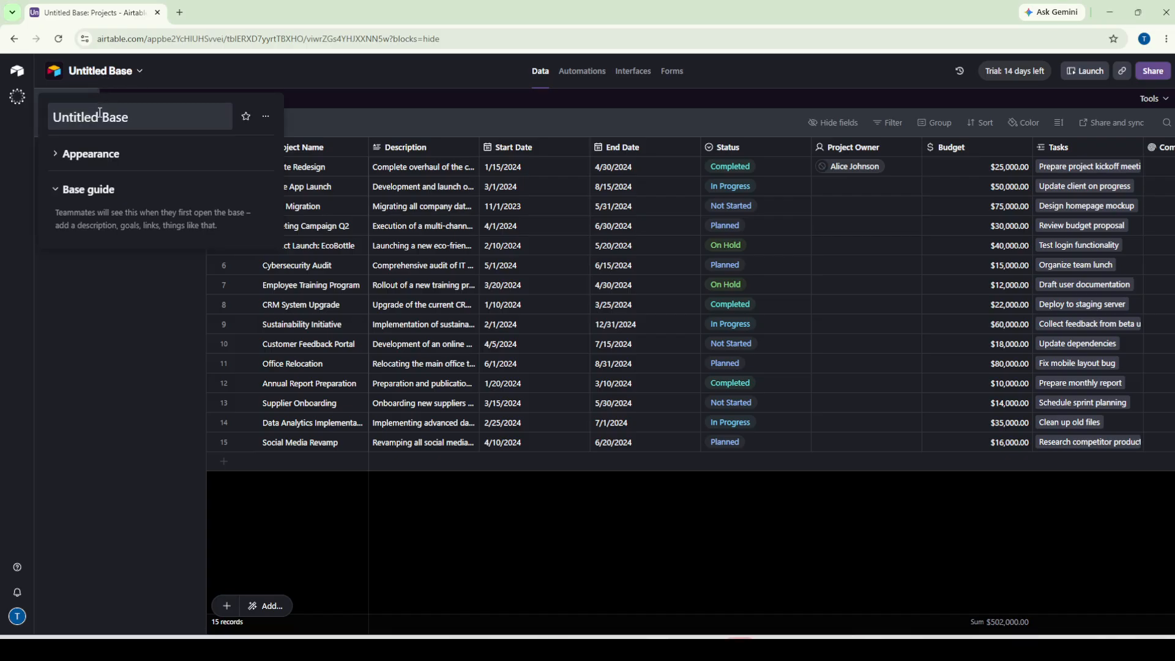
{"action": "double_click", "coordinate": [74, 116]}
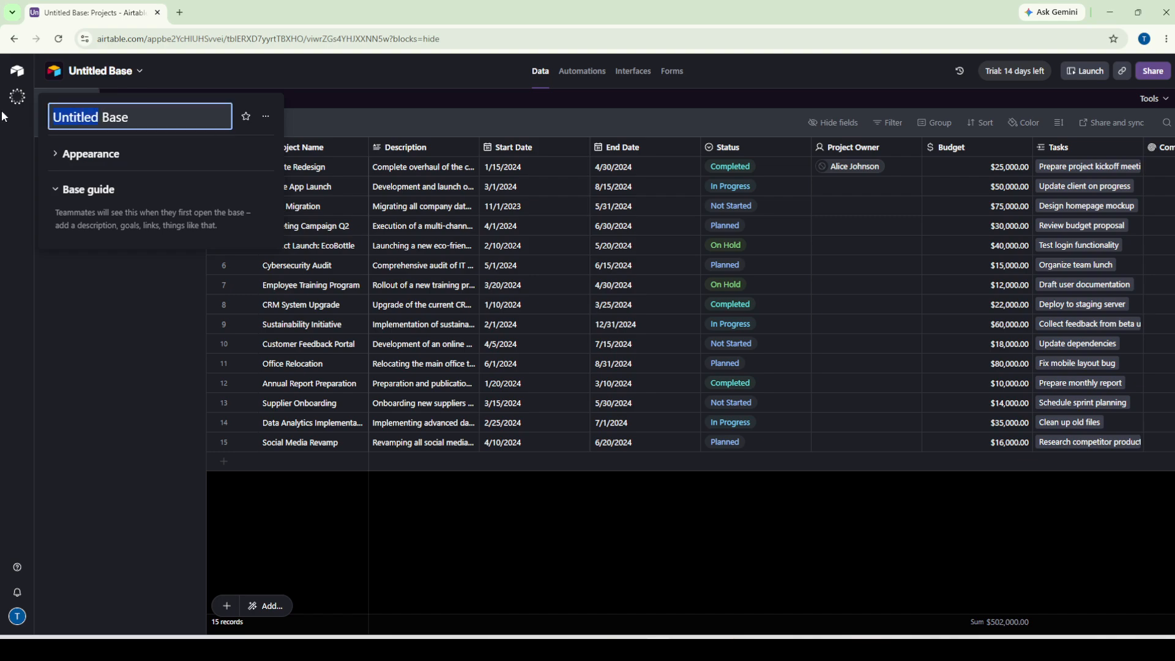
{"action": "type", "text": "Test"}
{"action": "key", "text": "Return"}
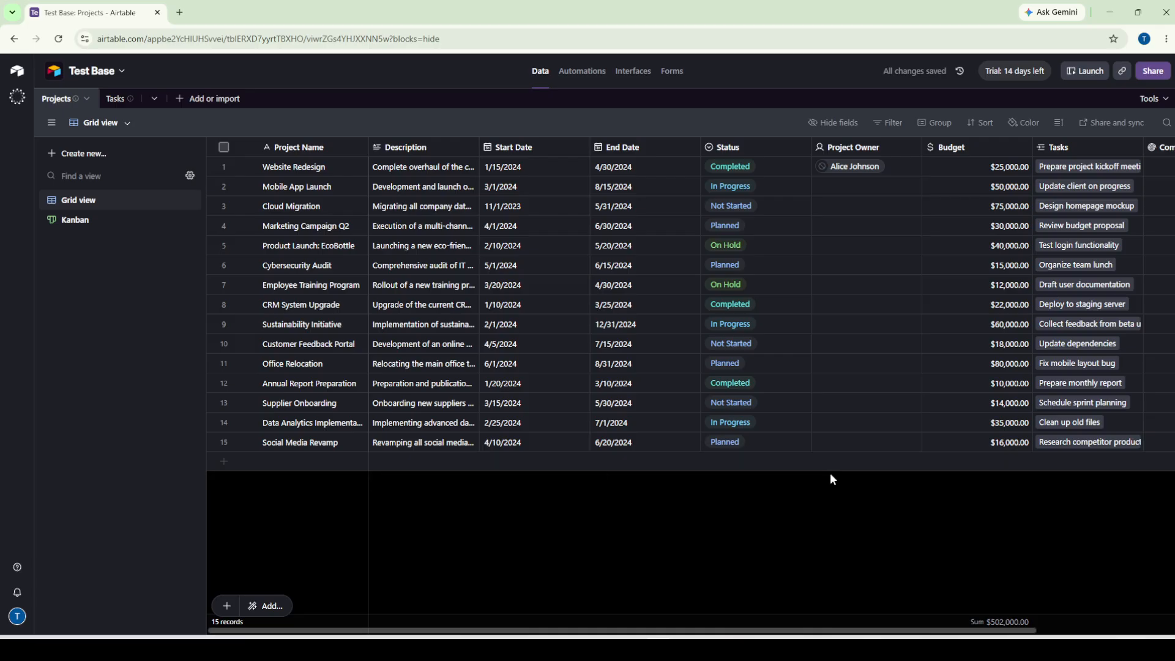
- Compare the records and fields of the Projects and Tasks tables, finishing on the Projects table
{"action": "left_click", "coordinate": [115, 99]}
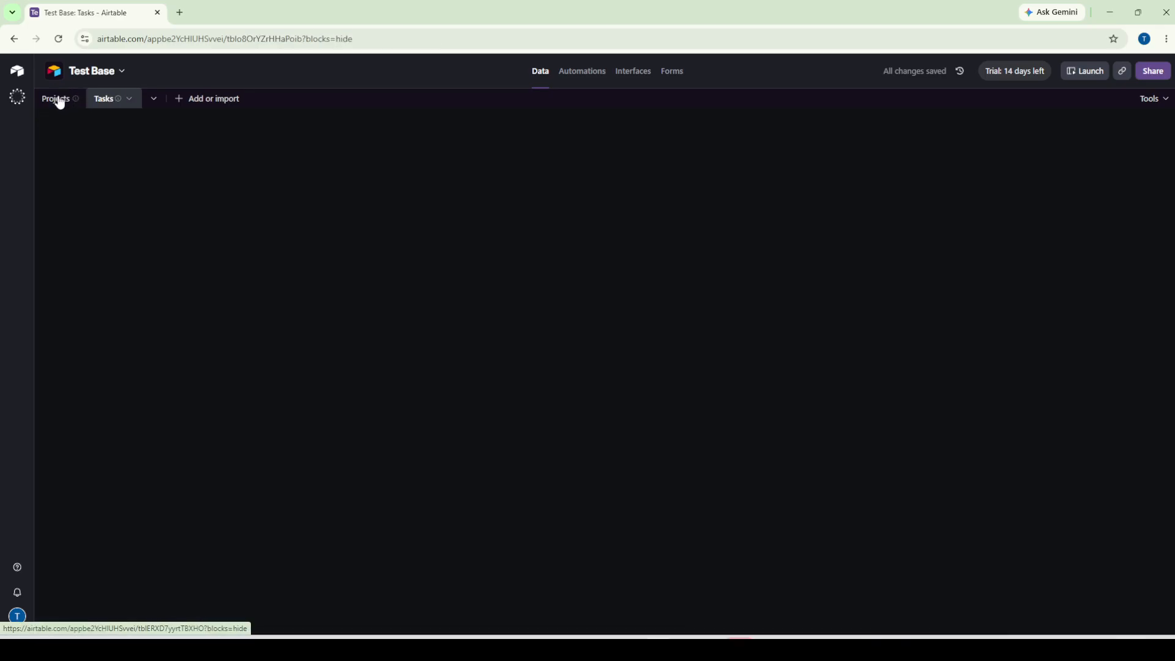
{"action": "left_click", "coordinate": [57, 100]}
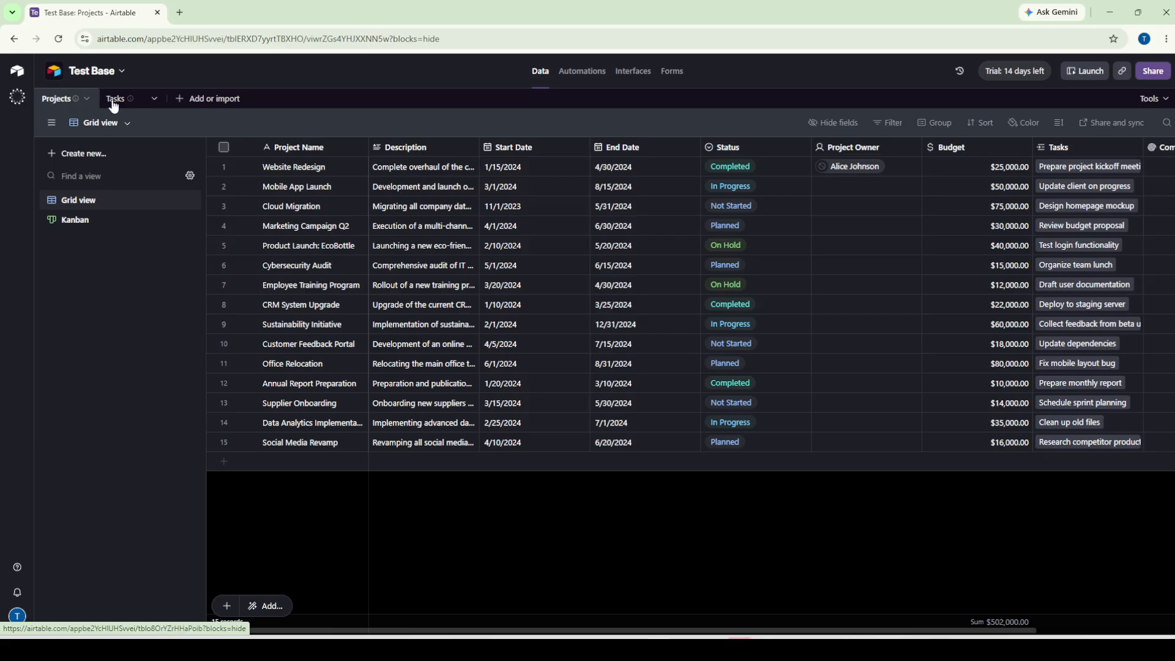
{"action": "left_click", "coordinate": [114, 101]}
{"action": "left_click", "coordinate": [56, 104]}
{"action": "left_click", "coordinate": [112, 105]}
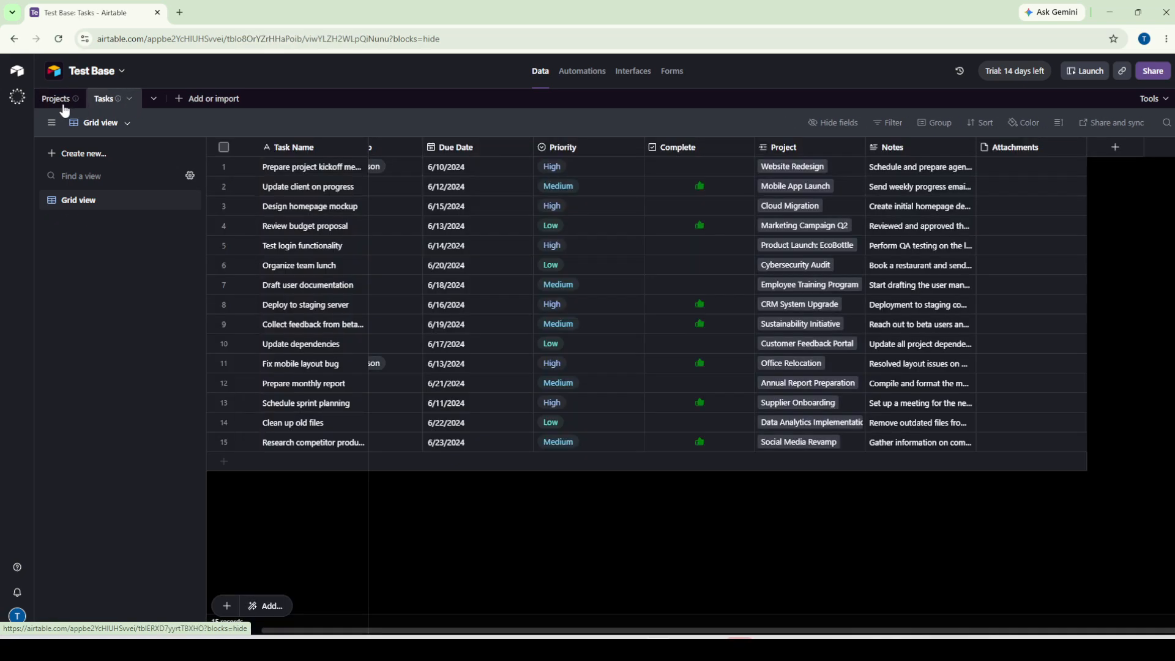
{"action": "left_click", "coordinate": [62, 103]}
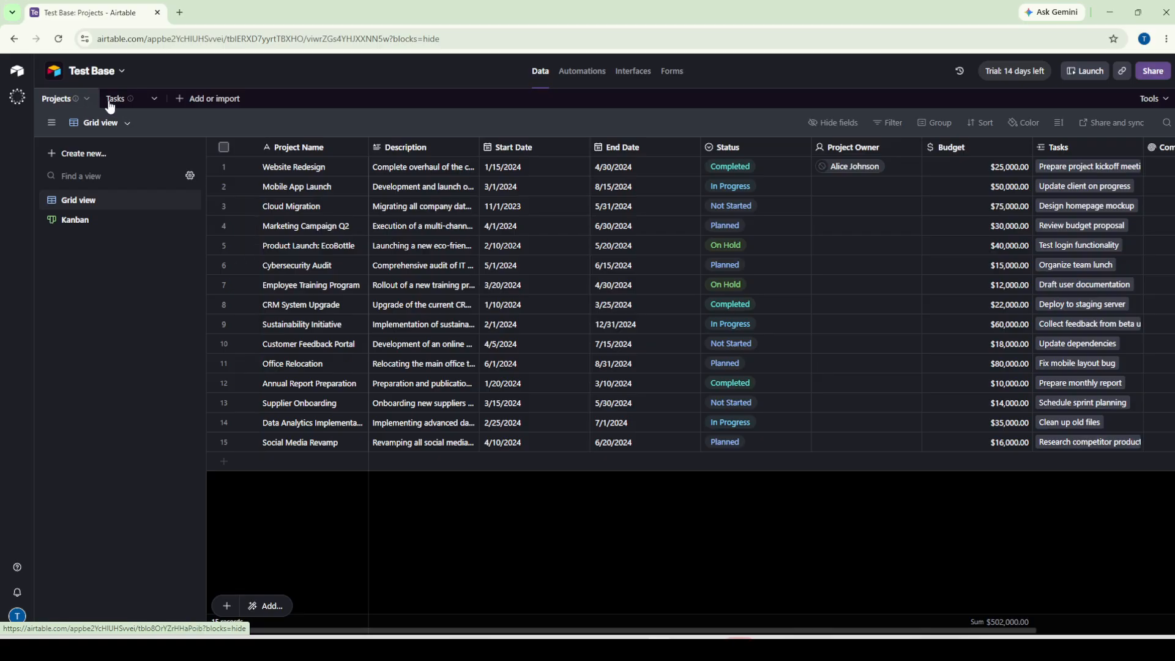
{"action": "left_click", "coordinate": [109, 104]}
{"action": "left_click", "coordinate": [68, 106]}
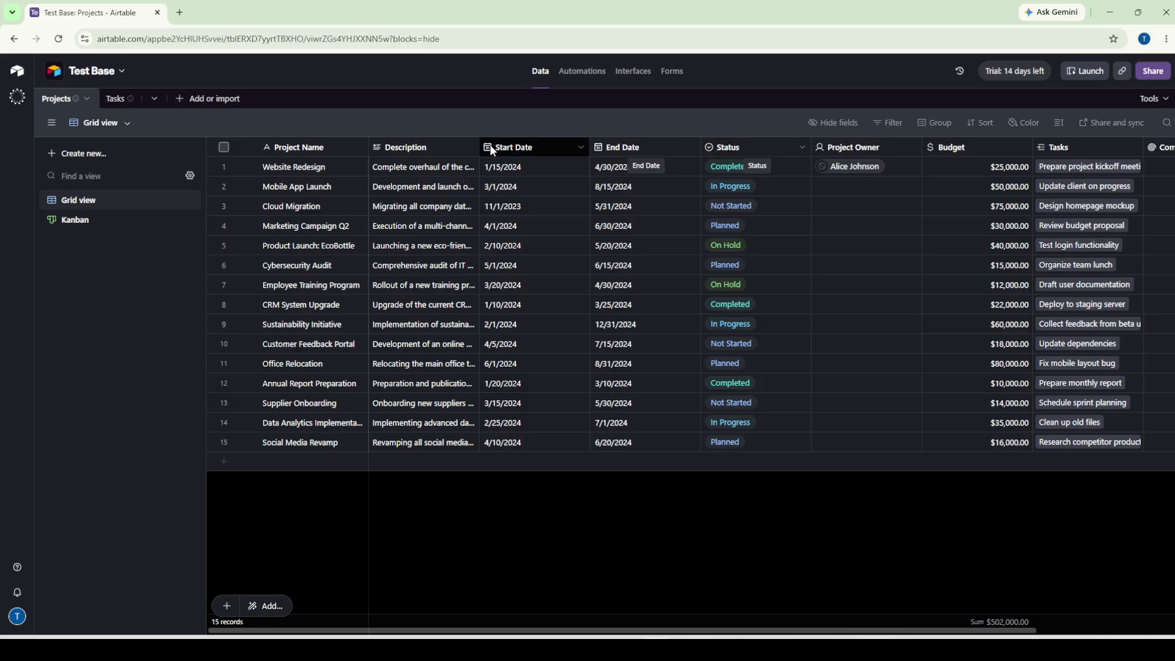
- Inspect the field settings of Description and Start Date in the Projects table, leaving both fields as they are
{"action": "left_click", "coordinate": [460, 142]}
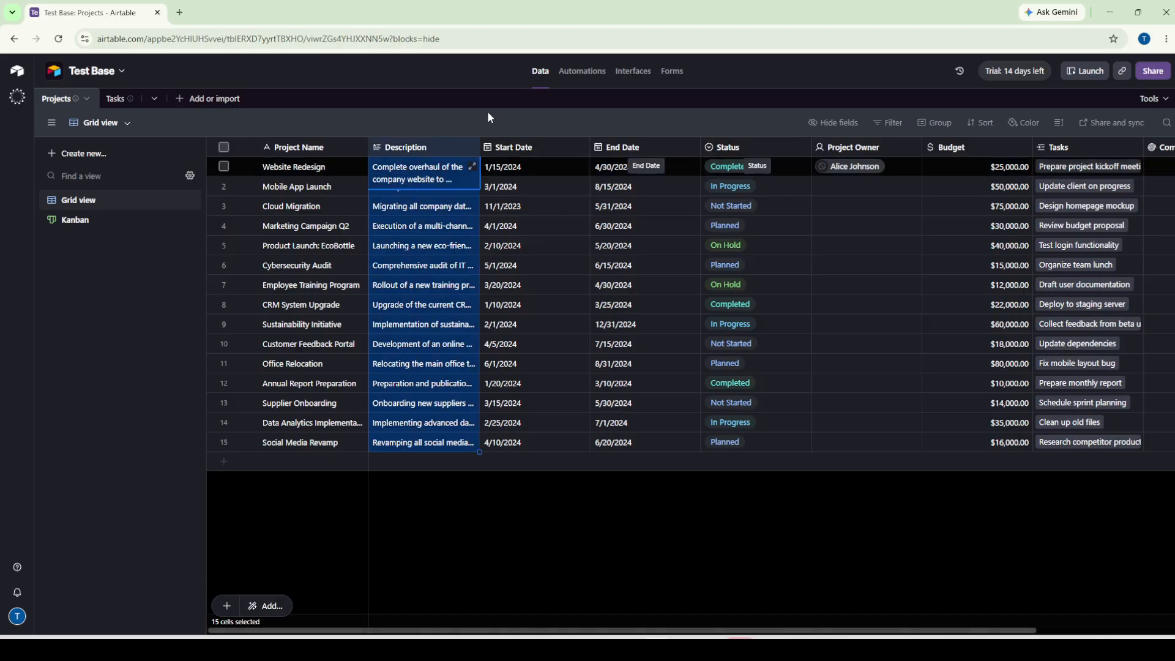
{"action": "left_click", "coordinate": [471, 148]}
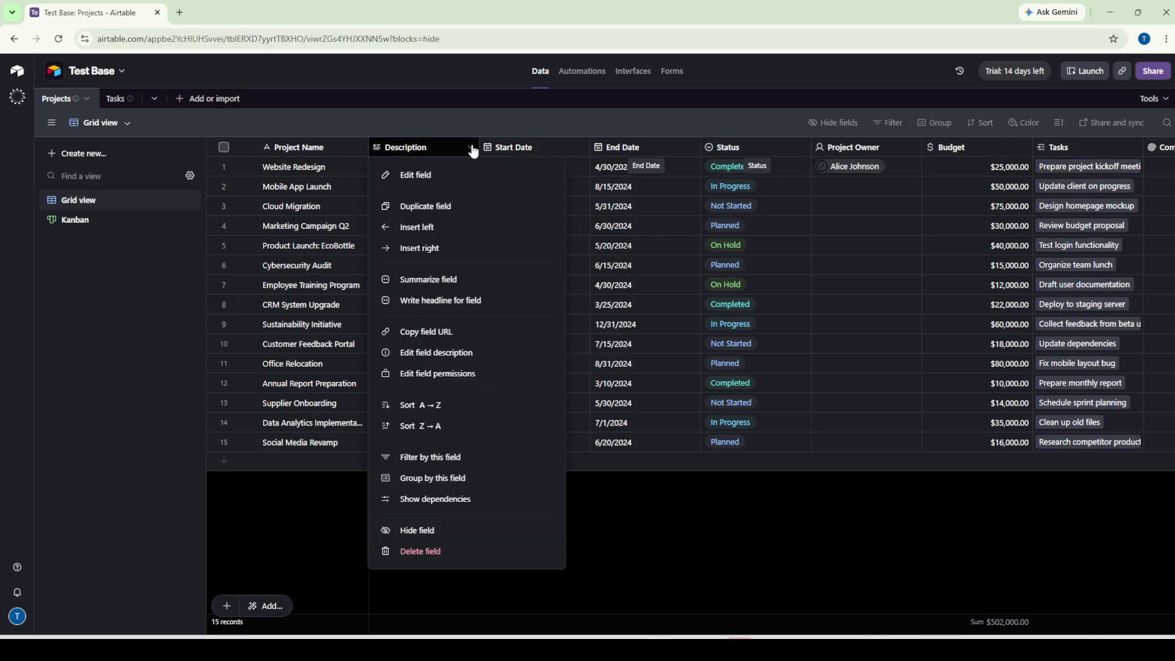
{"action": "left_click", "coordinate": [427, 178]}
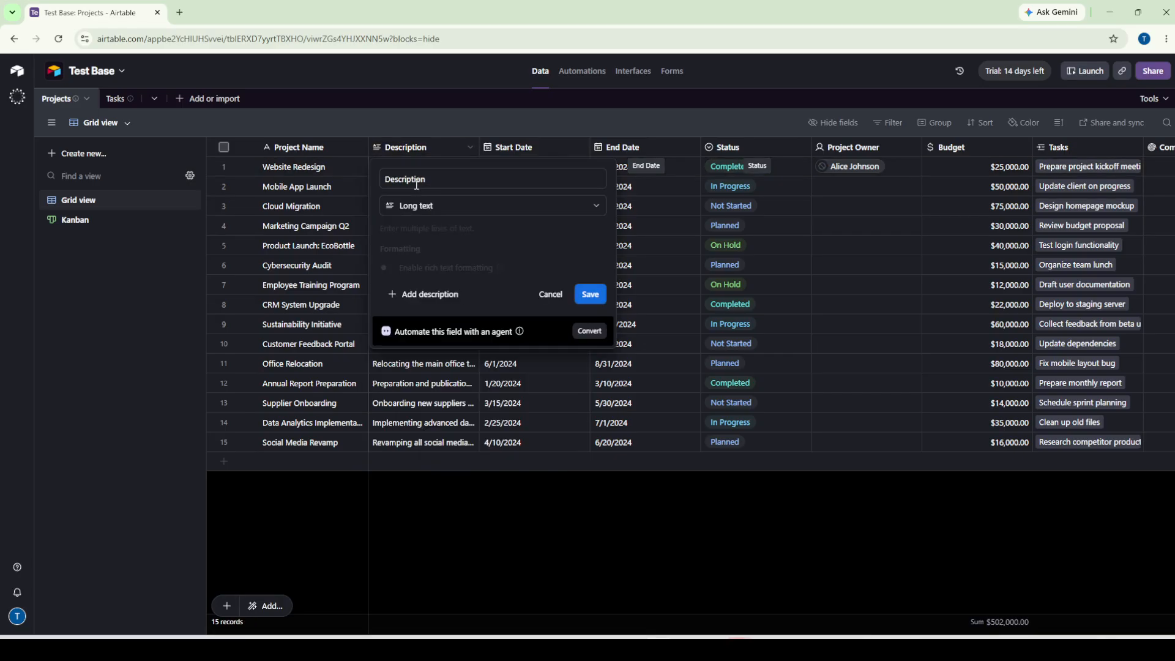
{"action": "left_click", "coordinate": [545, 150]}
{"action": "left_click", "coordinate": [579, 149]}
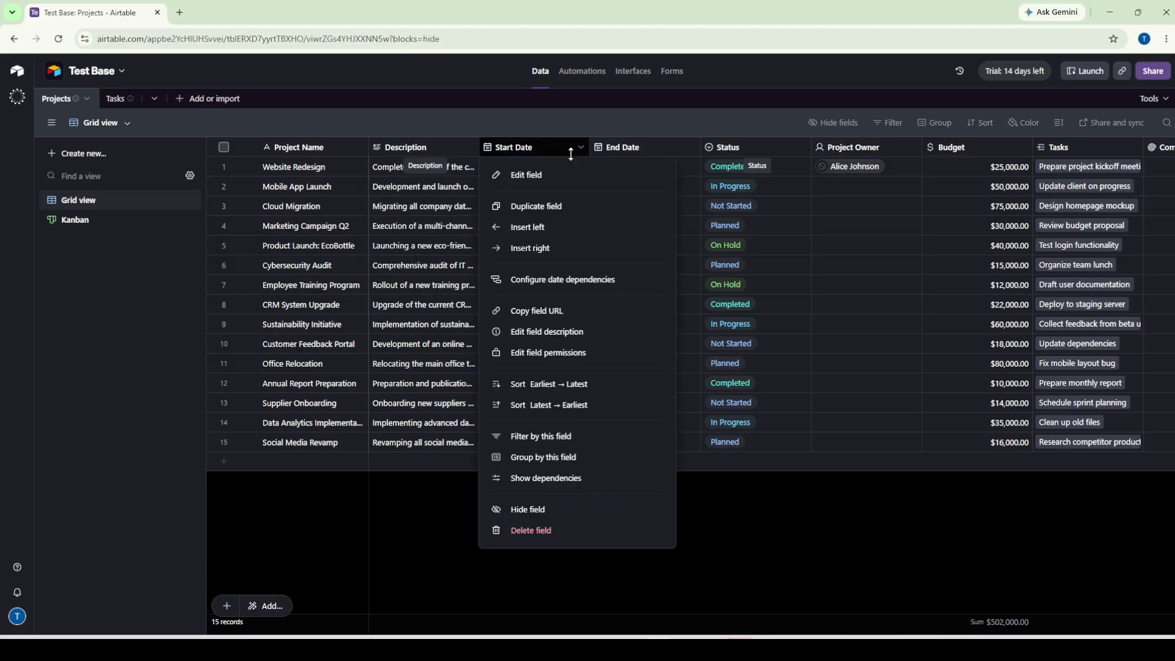
{"action": "left_click", "coordinate": [547, 177]}
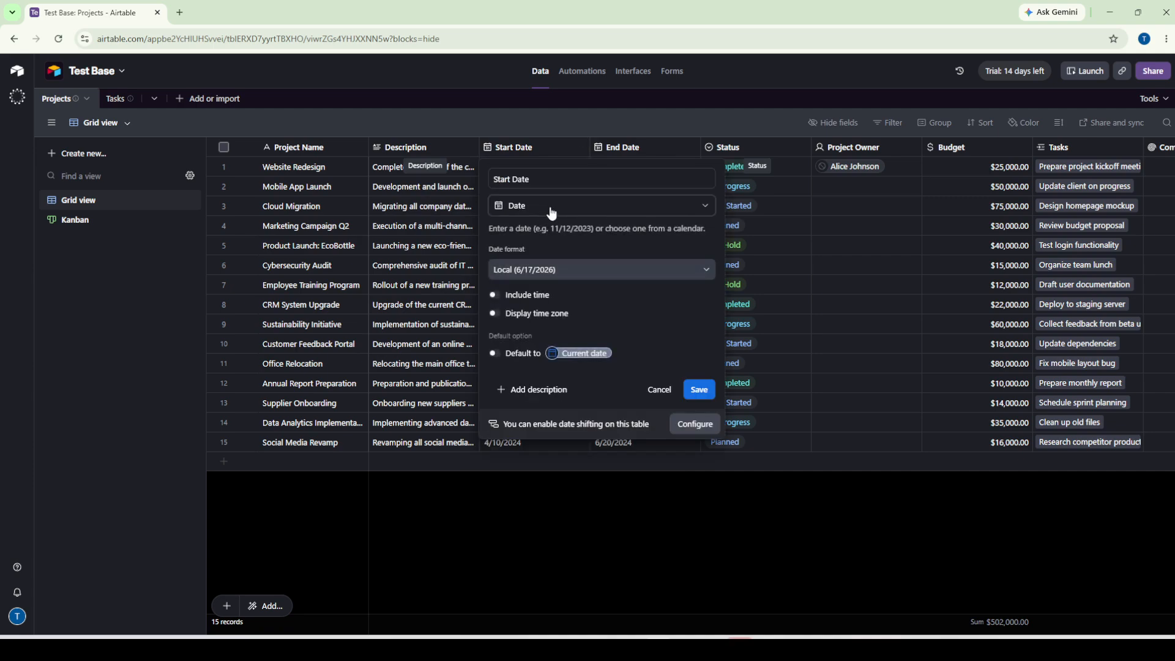
{"action": "left_click", "coordinate": [662, 147]}
- Inspect the Status field's type and options and select the Project Owner column in the Projects table
{"action": "left_click", "coordinate": [756, 148]}
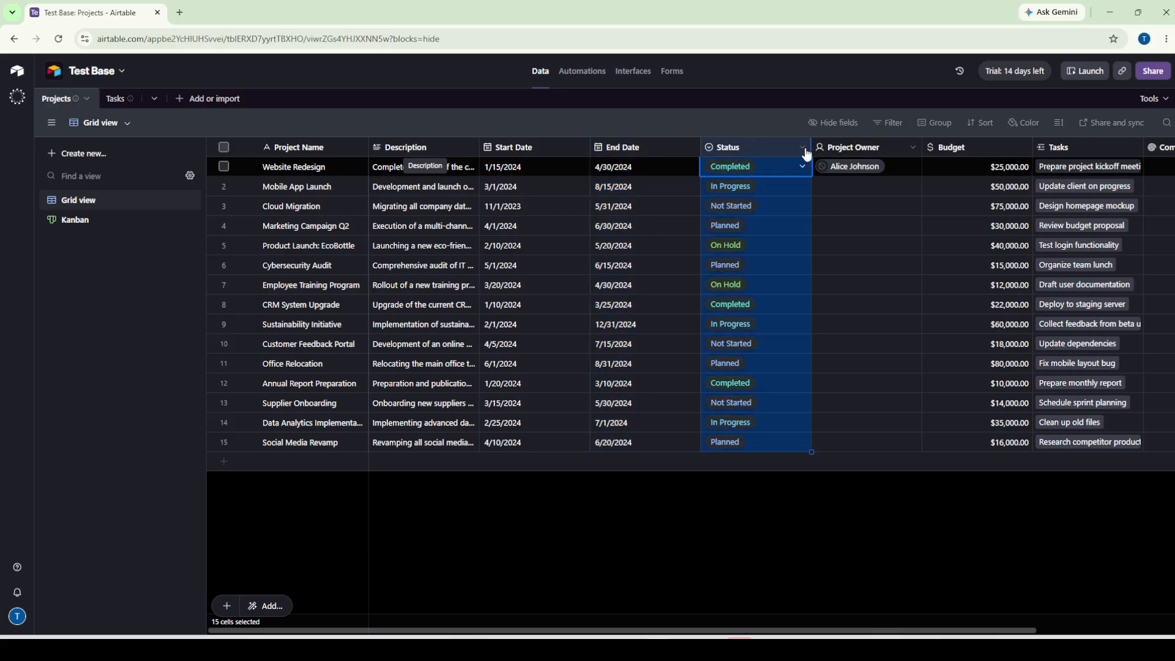
{"action": "left_click", "coordinate": [801, 147]}
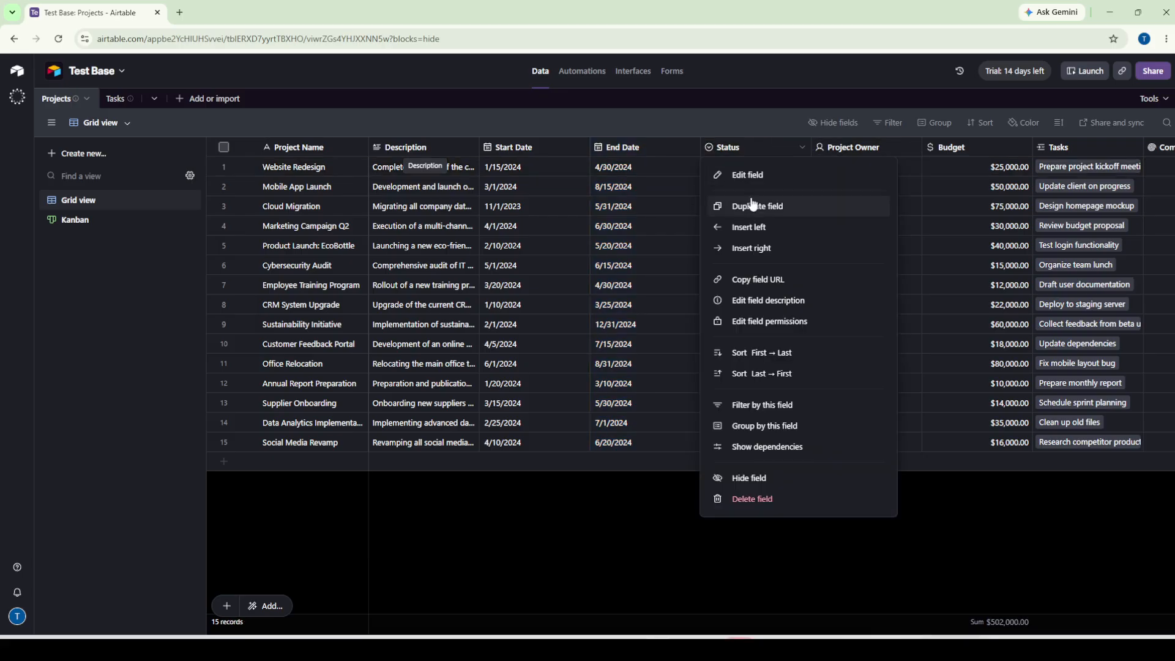
{"action": "left_click", "coordinate": [747, 175]}
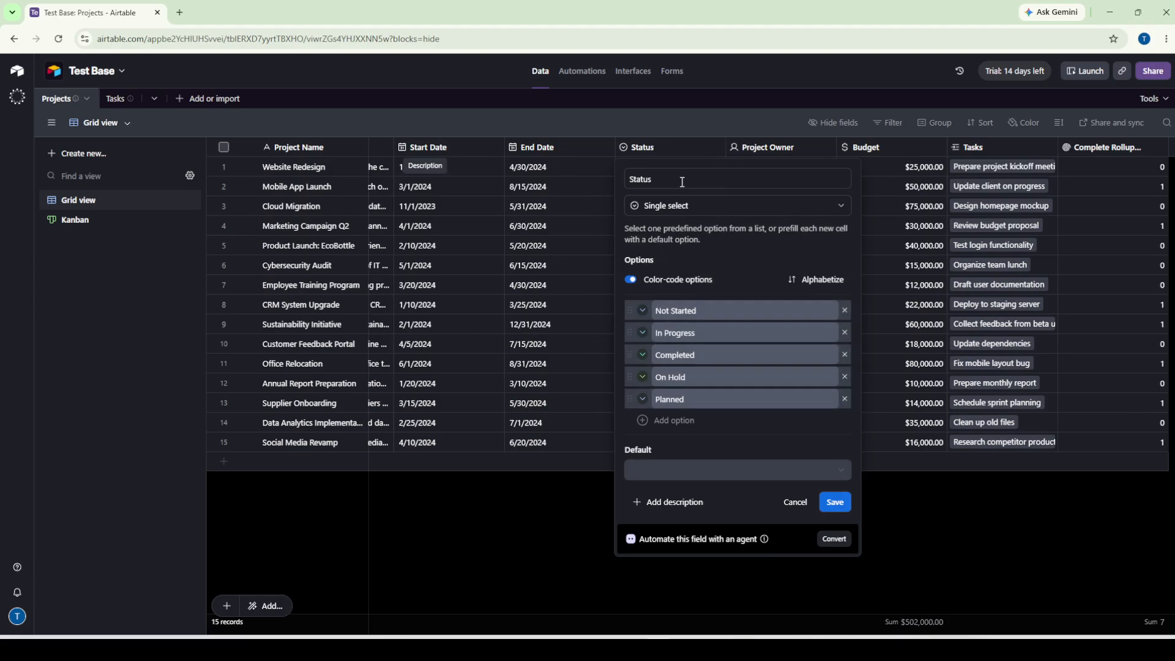
{"action": "left_click", "coordinate": [803, 149]}
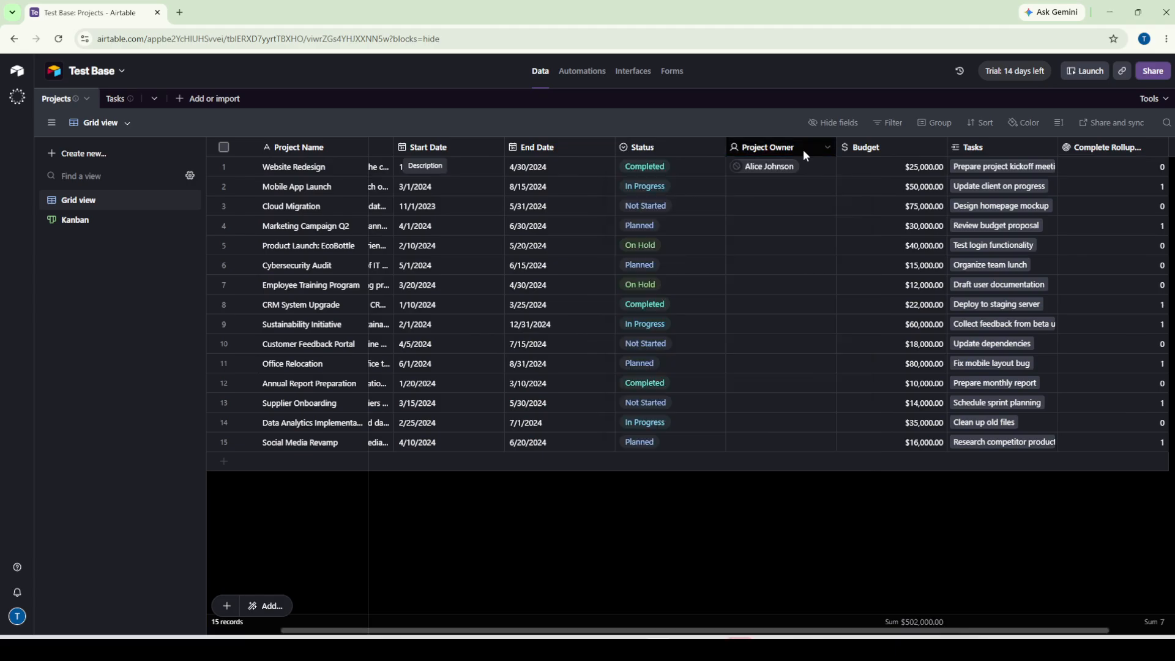
{"action": "left_click", "coordinate": [803, 149]}
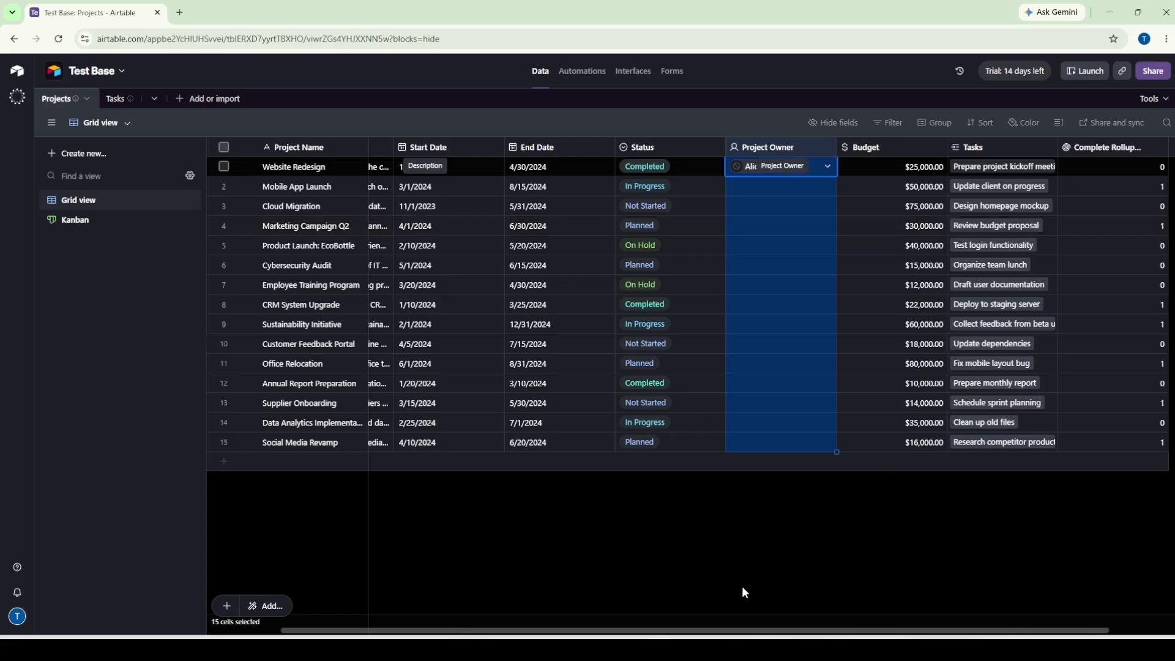
{"action": "left_click_drag", "start_coordinate": [742, 629], "coordinate": [538, 586]}
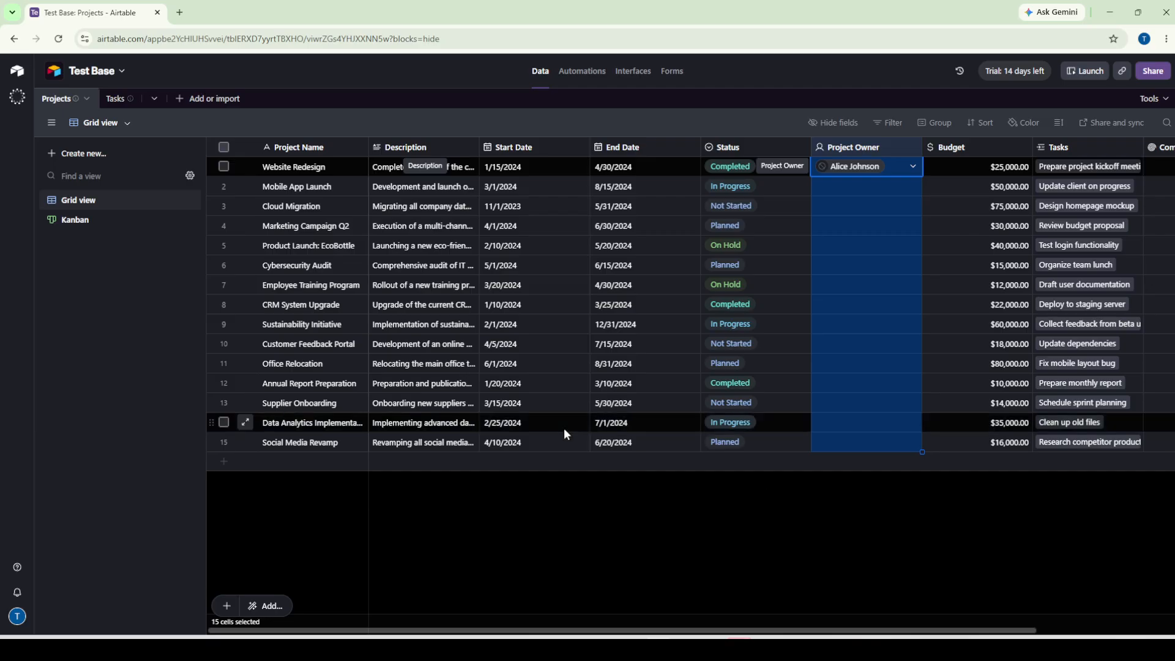
- Review the view types available for the Projects table and its Kanban view, and return to Grid view
{"action": "left_click", "coordinate": [85, 159]}
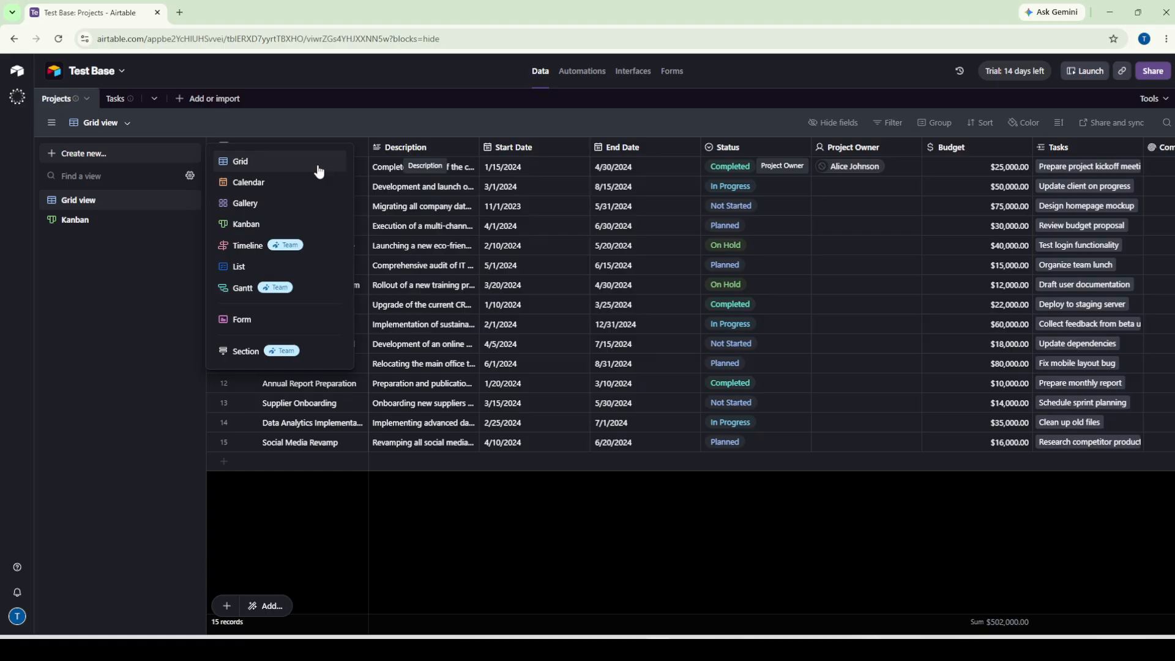
{"action": "left_click", "coordinate": [165, 286]}
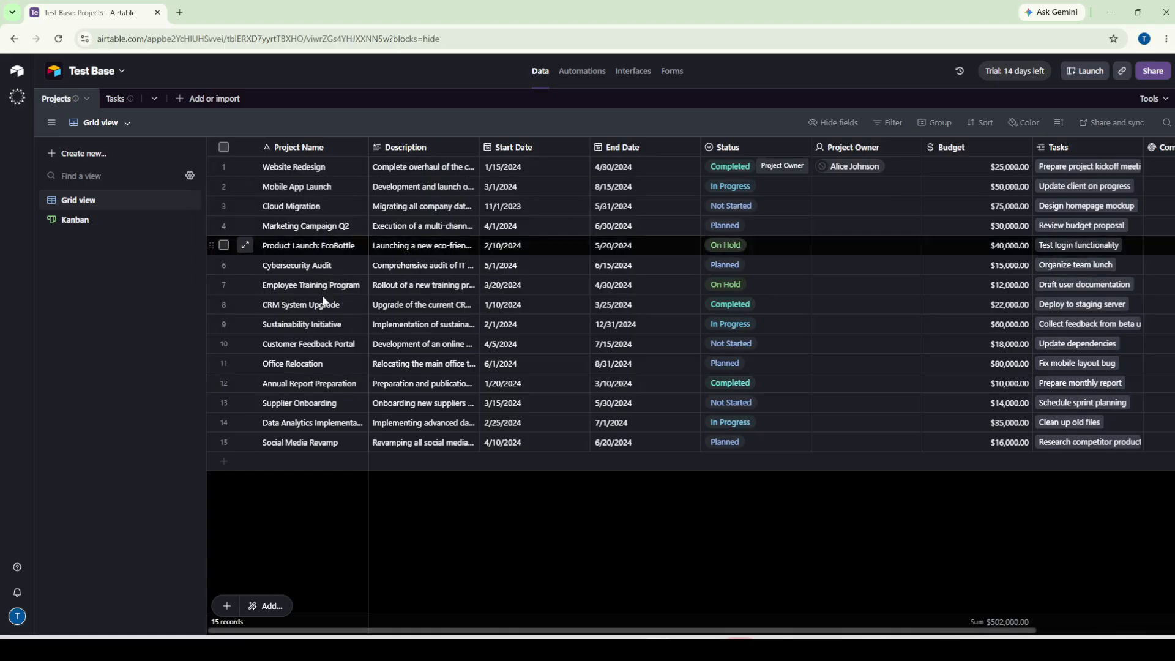
{"action": "left_click", "coordinate": [116, 230]}
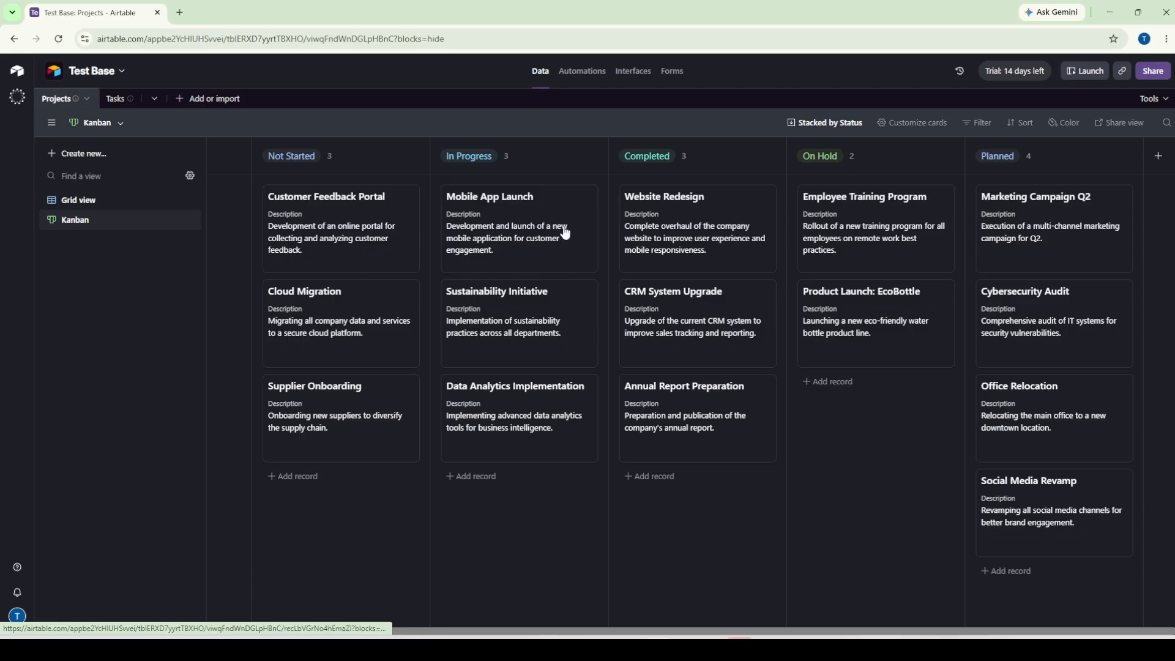
{"action": "left_click", "coordinate": [97, 152]}
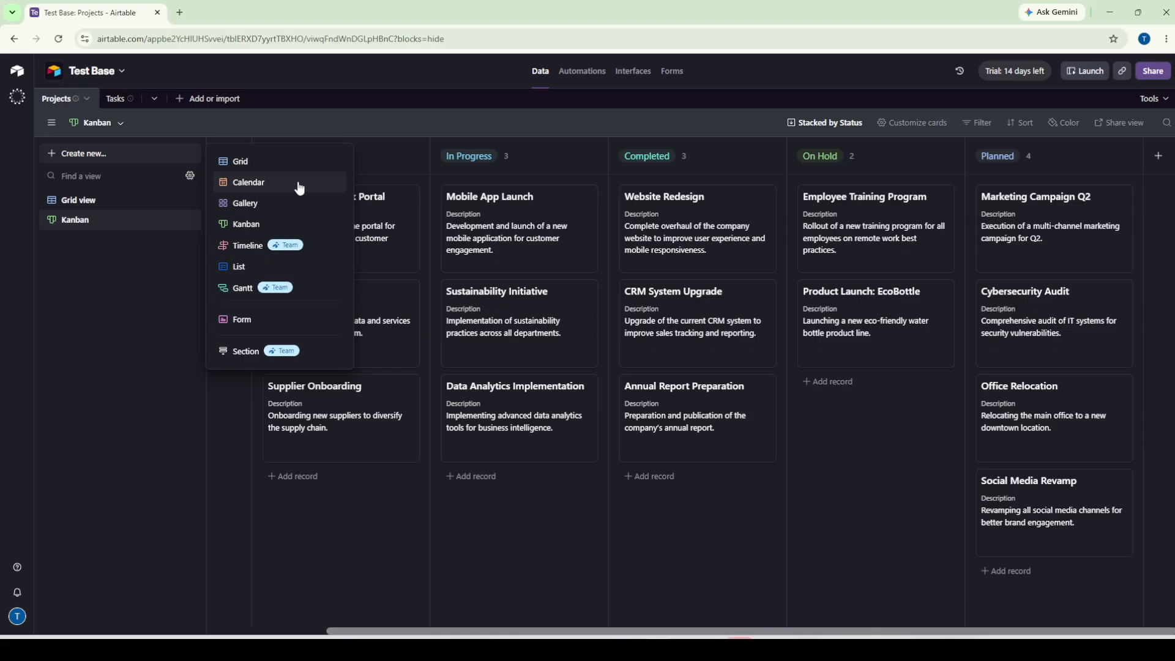
{"action": "left_click", "coordinate": [110, 204]}
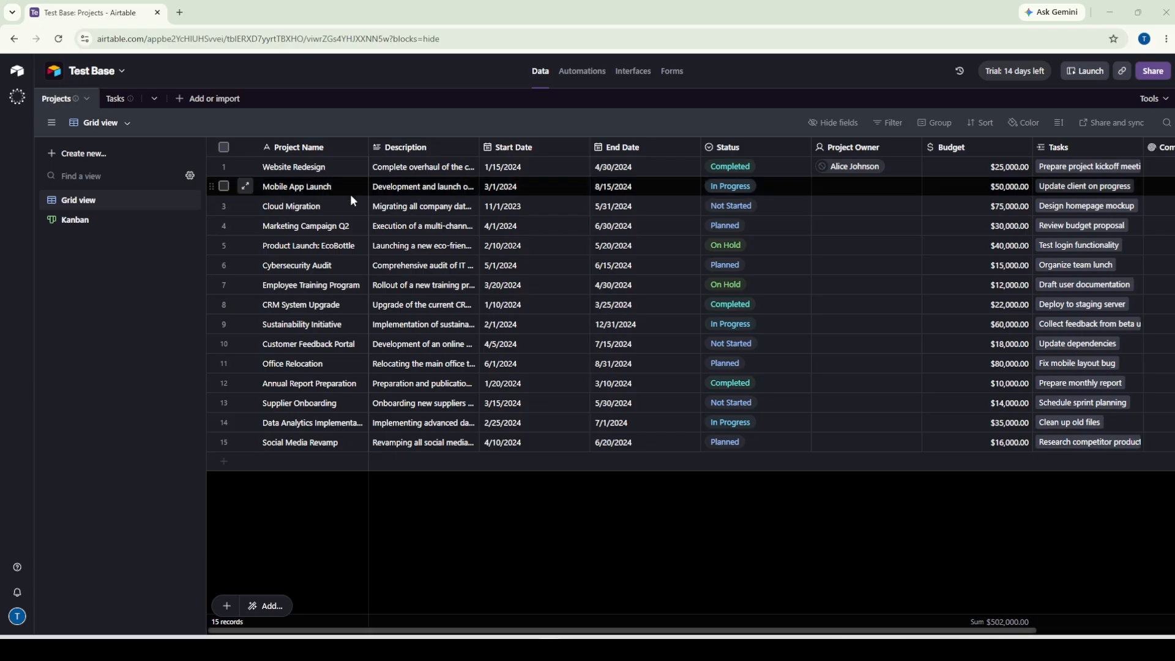
- Visit the Tasks table once more and return to the Projects table
{"action": "left_click", "coordinate": [110, 99]}
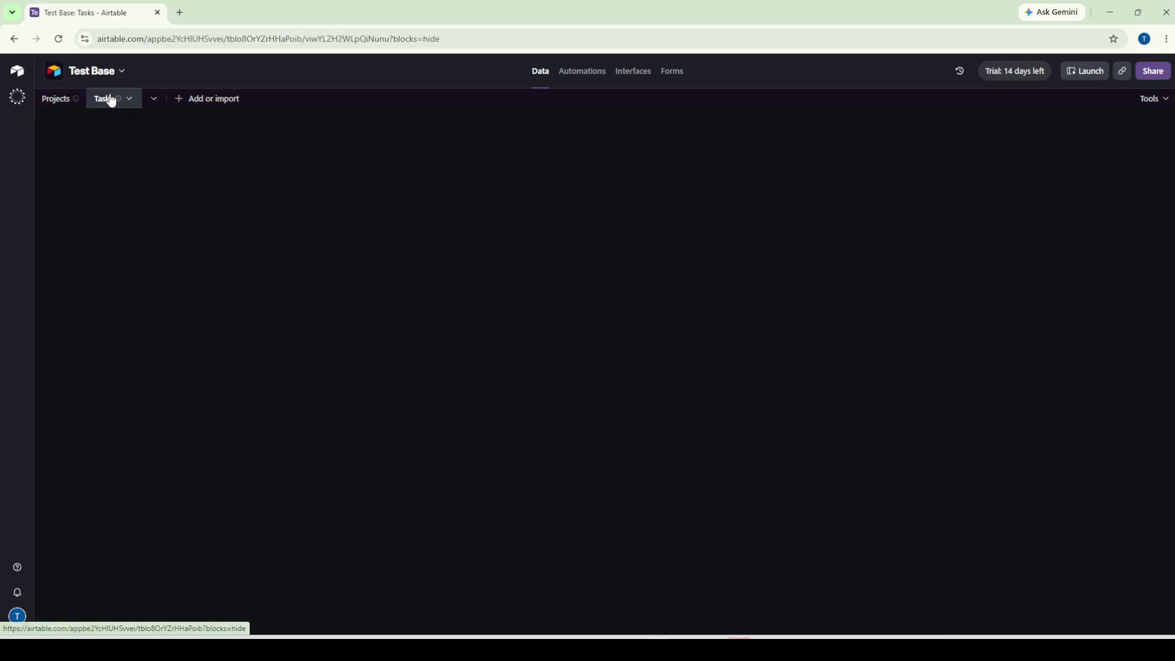
{"action": "left_click", "coordinate": [55, 99]}
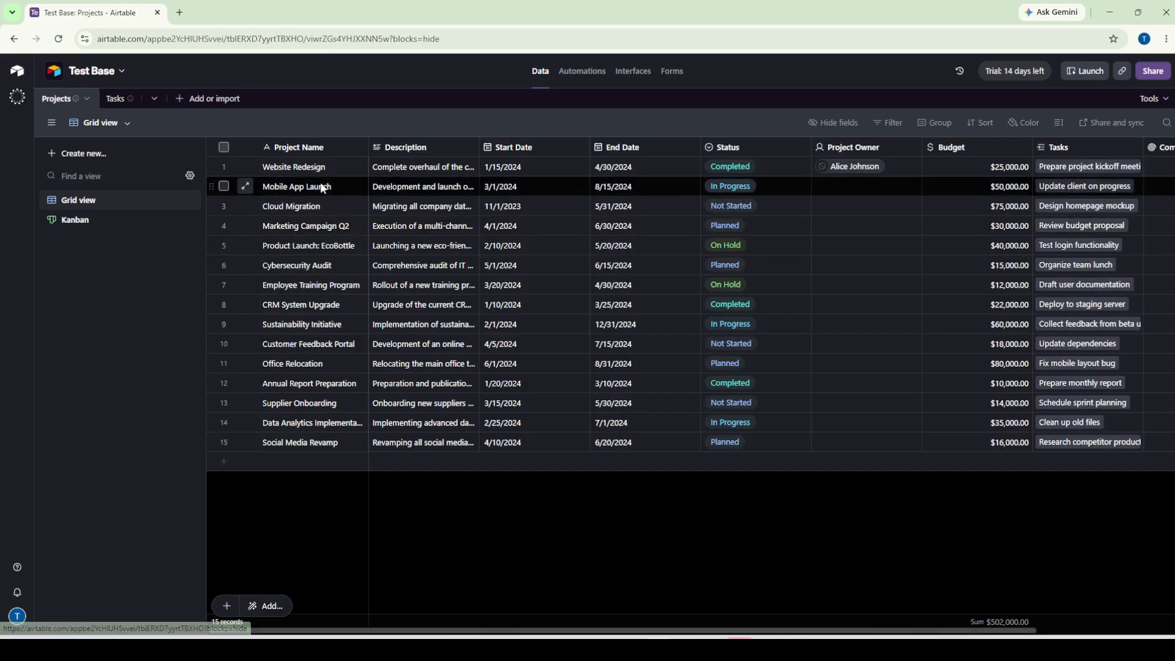